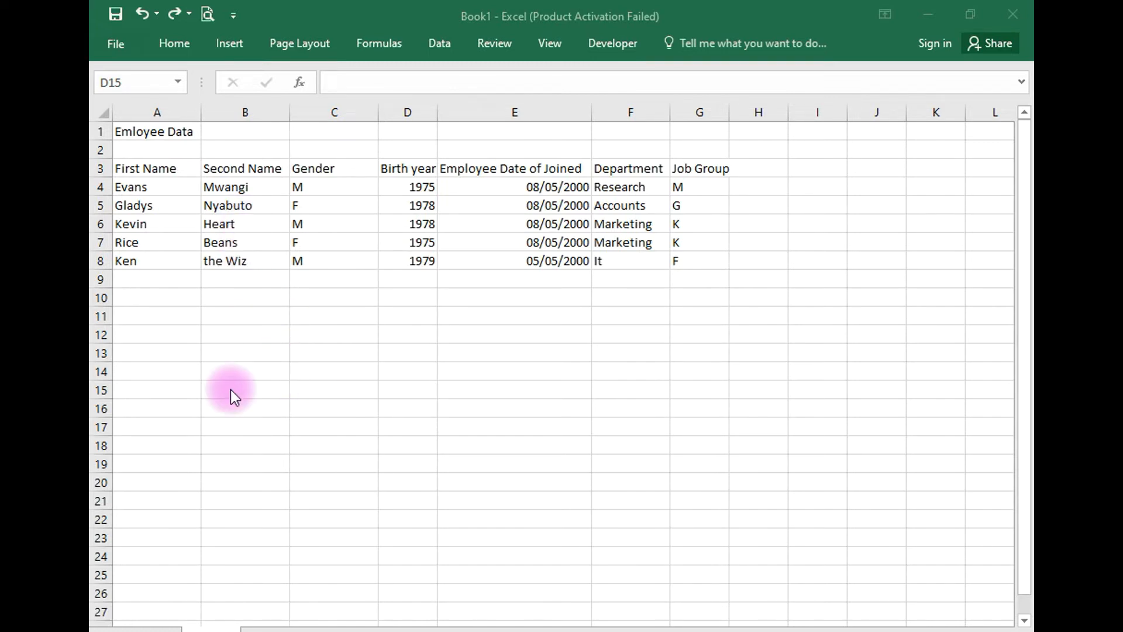
# - Open the Quick Access Toolbar customization options and list All Commands as the available commands
pyautogui.click(234, 16)
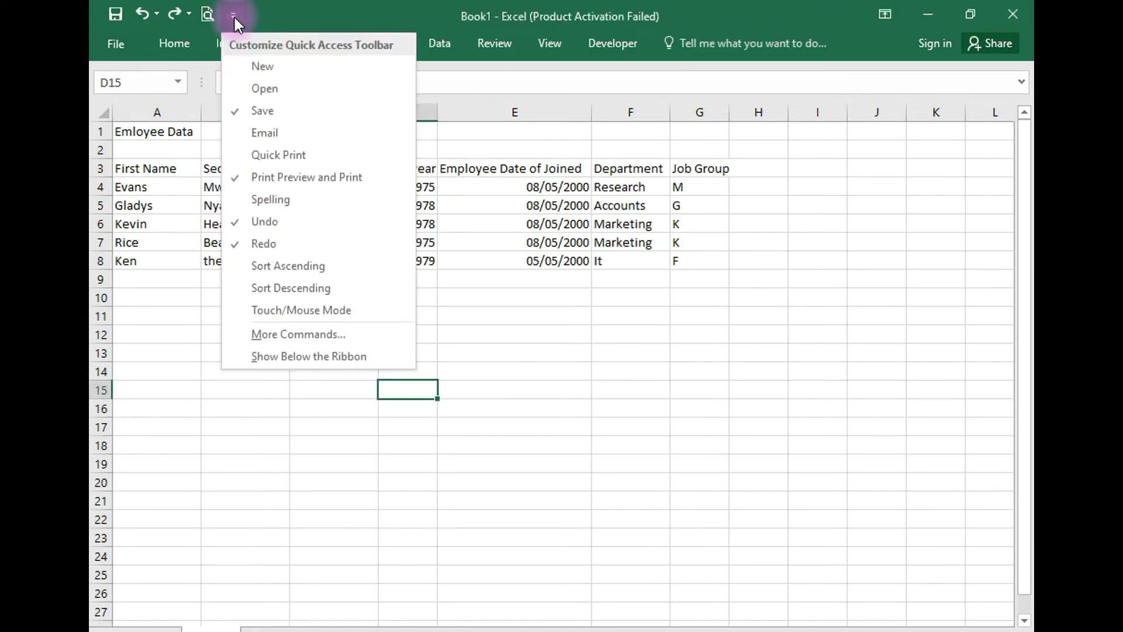
pyautogui.click(302, 339)
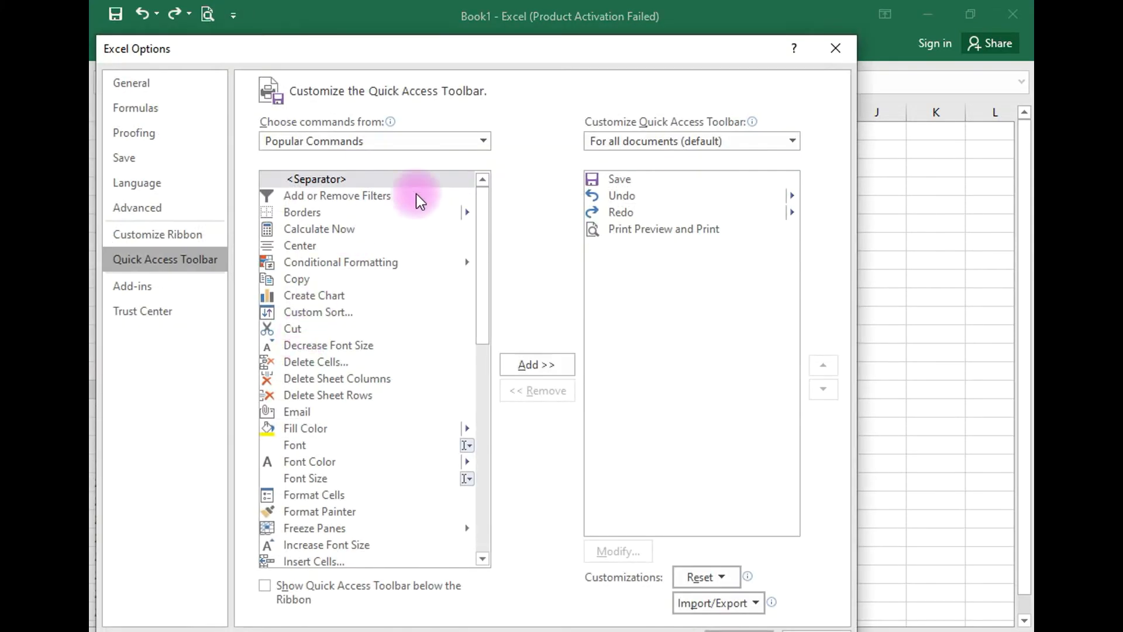
pyautogui.click(484, 141)
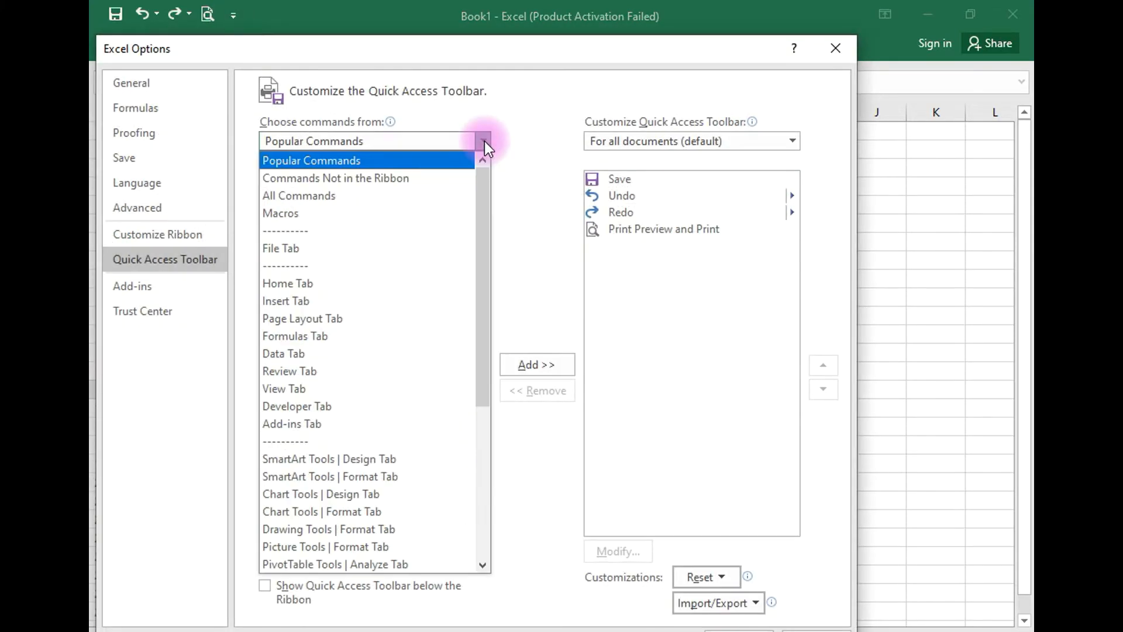
pyautogui.click(398, 199)
# - Add the Form... command to the Quick Access Toolbar and apply the customization
pyautogui.click(291, 410)
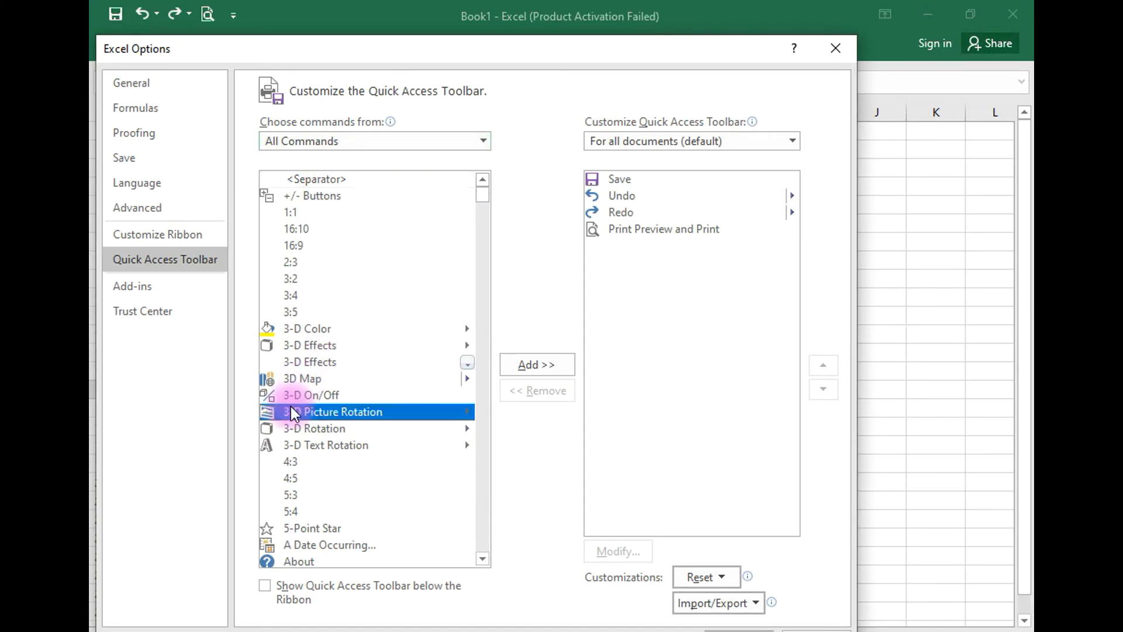
pyautogui.press('f')
pyautogui.scroll(-8, 300, 433)
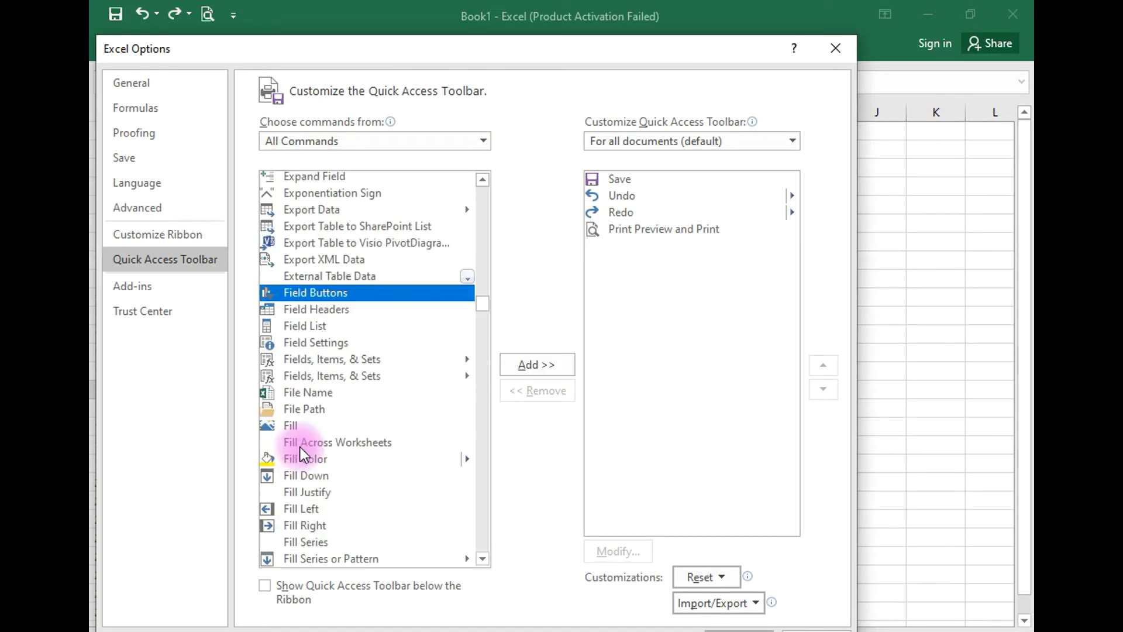
pyautogui.scroll(-9, 300, 447)
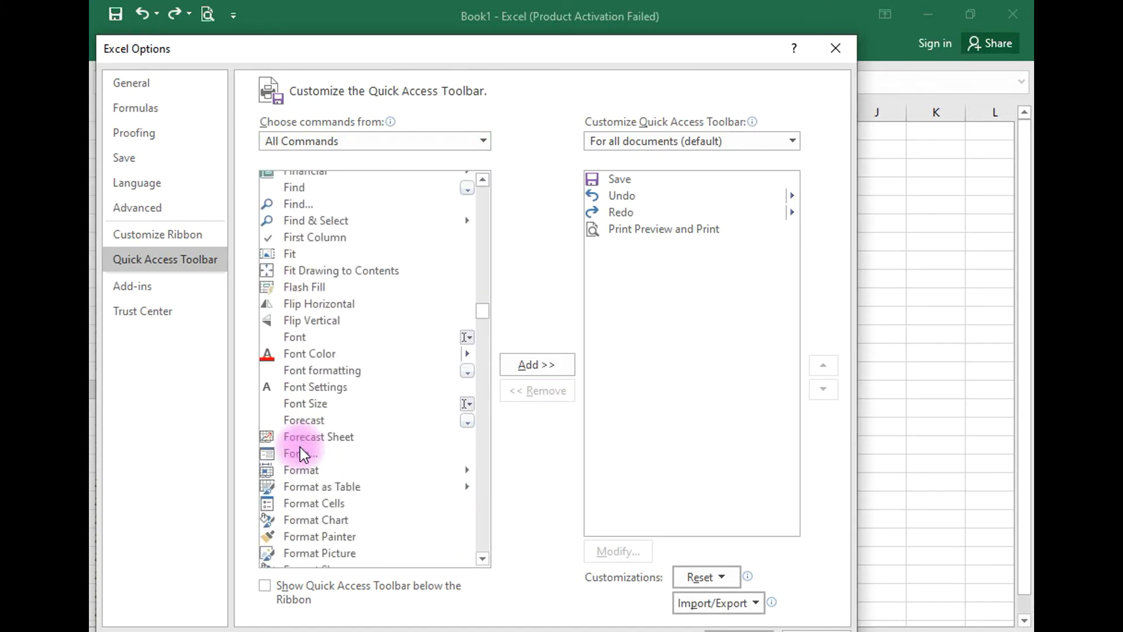
pyautogui.scroll(-1, 300, 447)
pyautogui.click(294, 321)
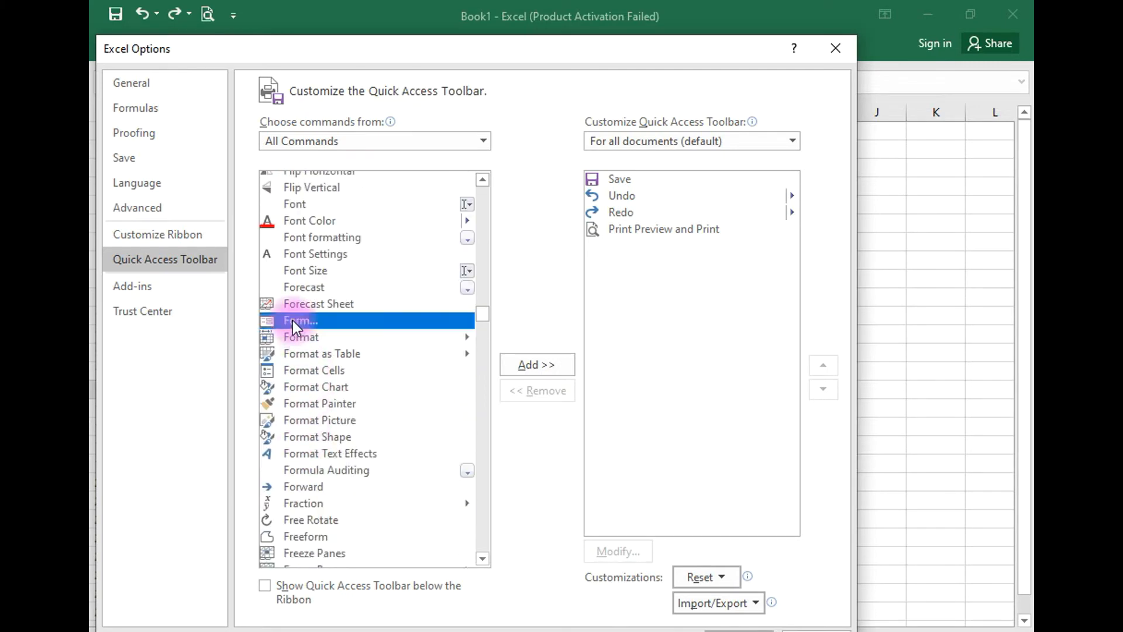
pyautogui.click(530, 362)
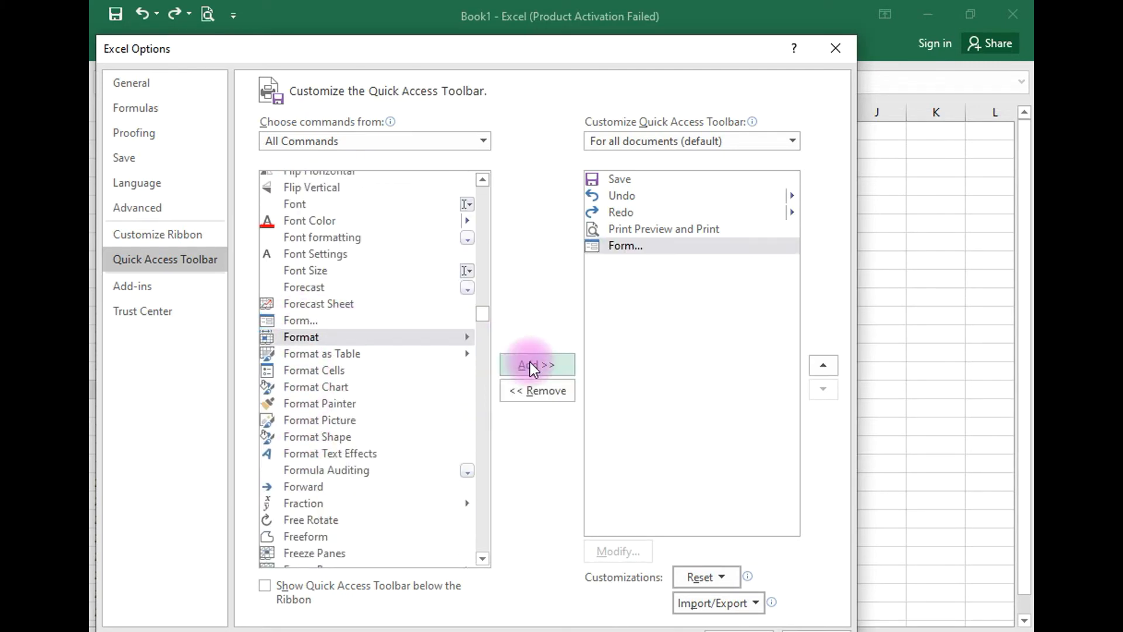
pyautogui.click(739, 628)
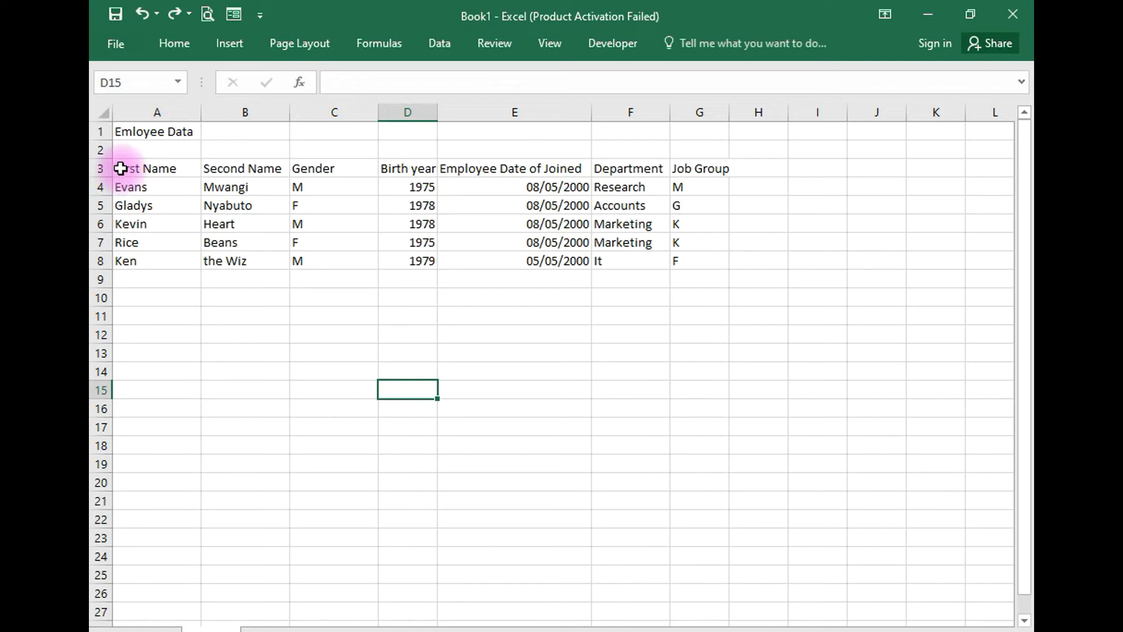
# - Open the data entry form for the range A3:G5 and move it away from the last columns
pyautogui.moveTo(121, 169); pyautogui.dragTo(709, 199)
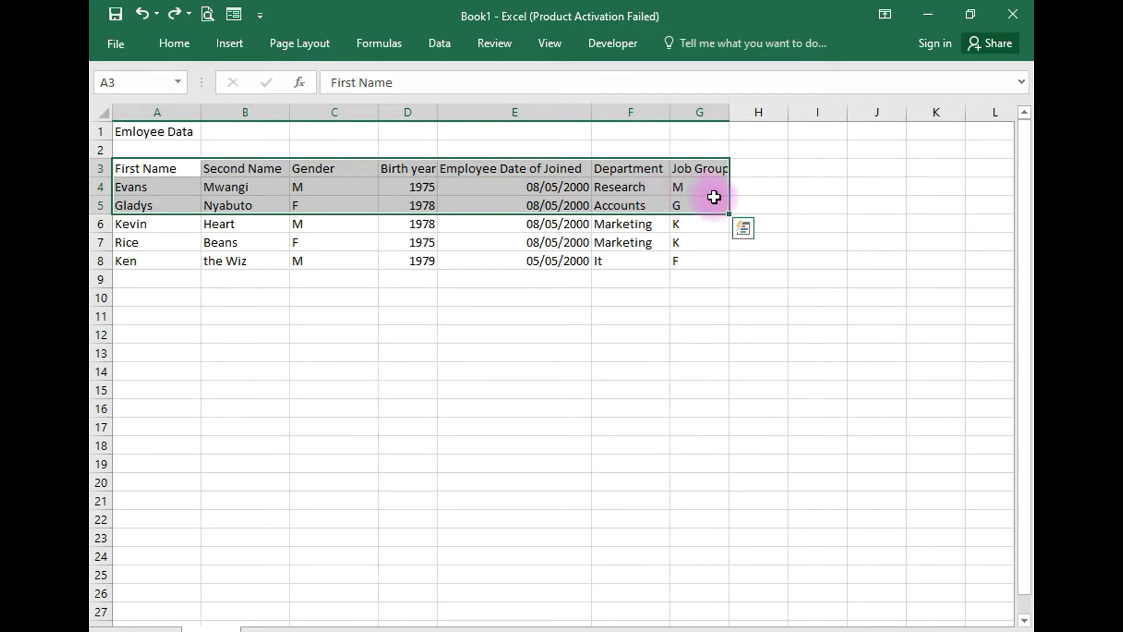
pyautogui.click(236, 14)
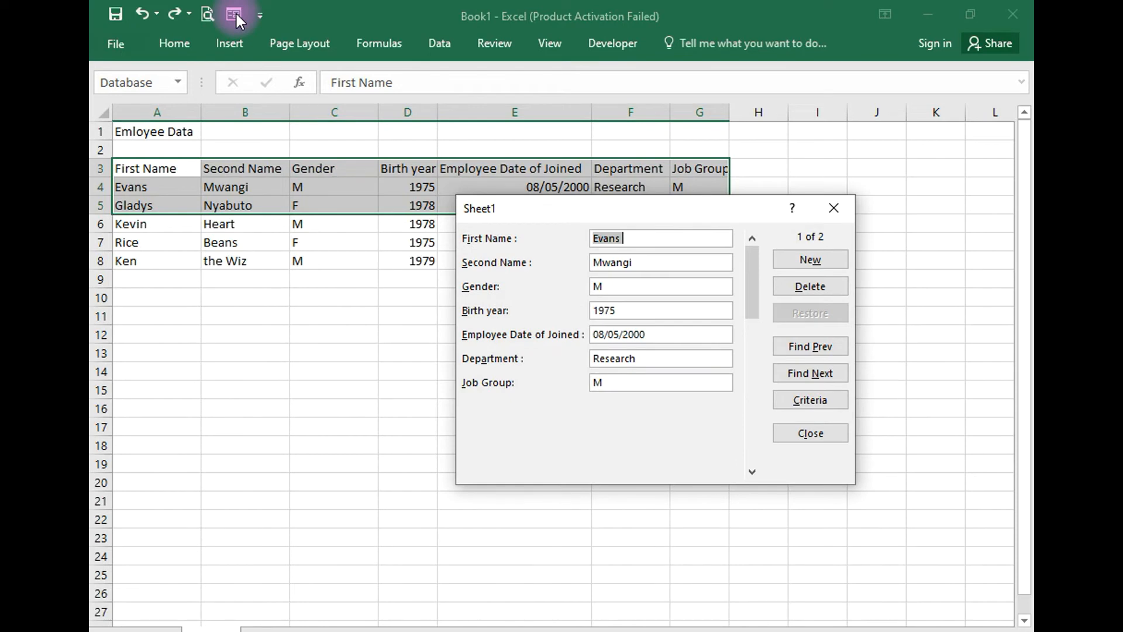
pyautogui.moveTo(691, 218); pyautogui.dragTo(515, 201)
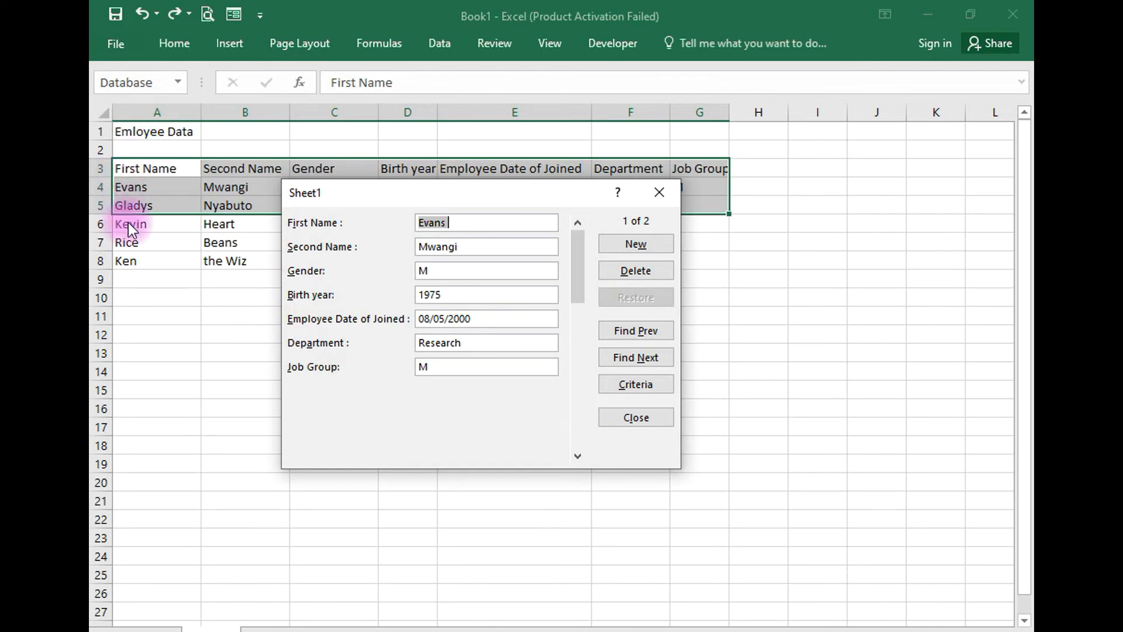
# - Try to add a blank new record through the form for A3:G5, and close the form
pyautogui.click(622, 243)
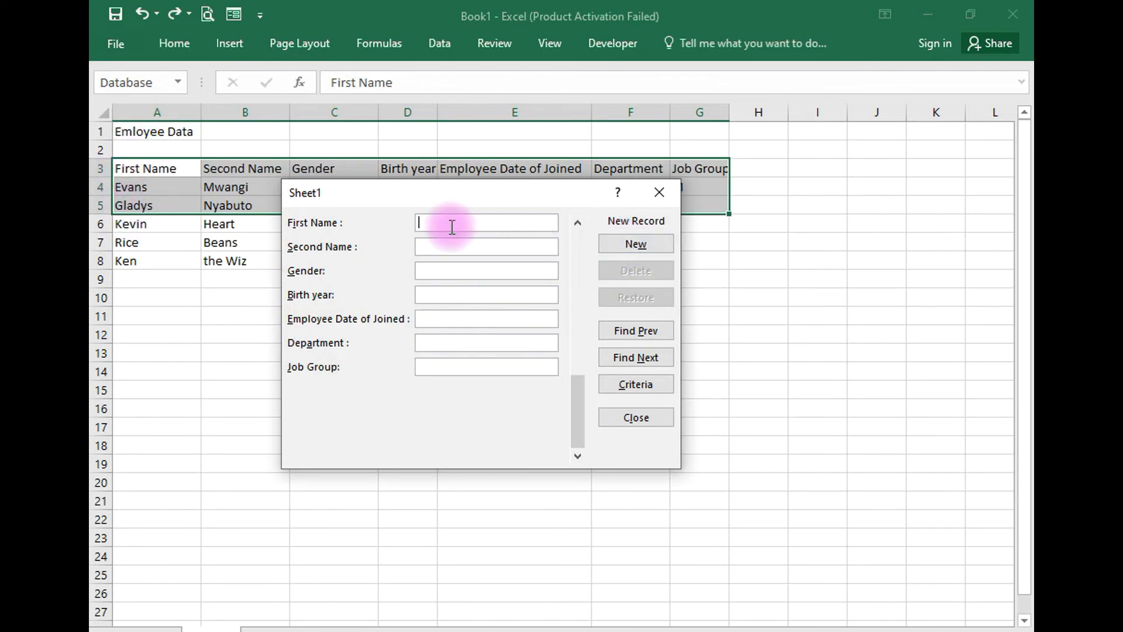
pyautogui.press('Return')
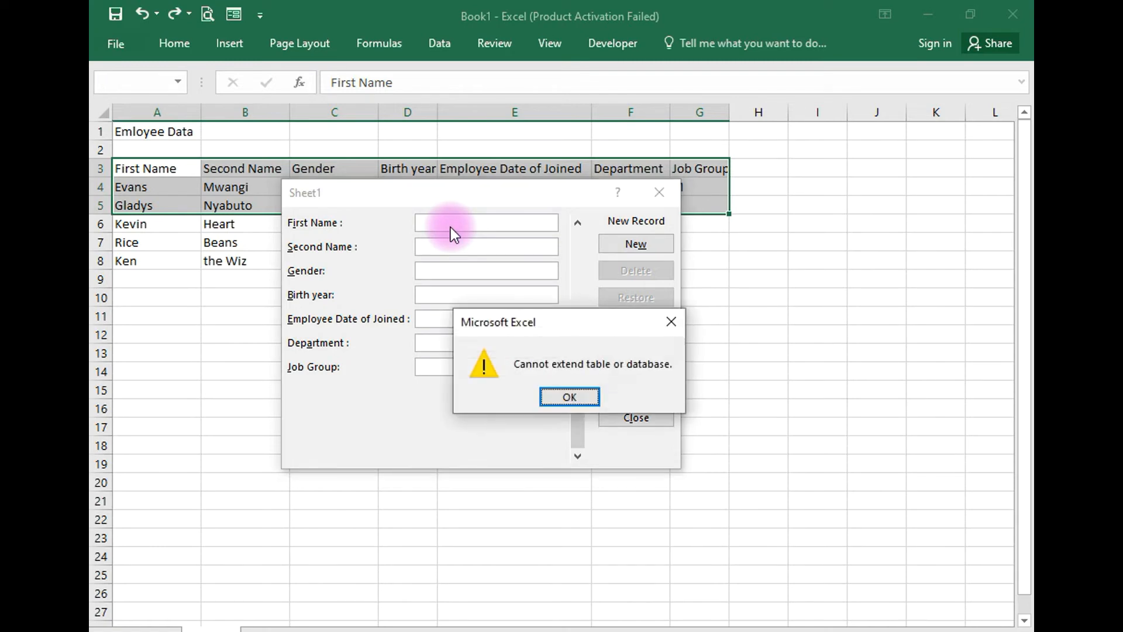
pyautogui.click(580, 402)
pyautogui.click(611, 420)
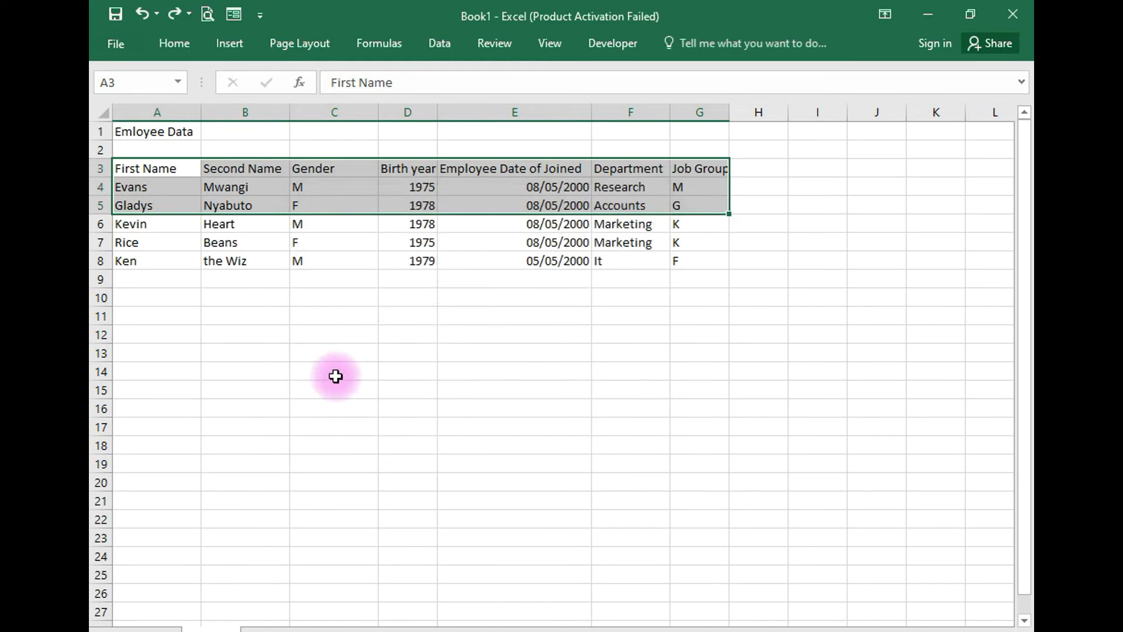
# - Open the data entry form from cell B7 inside the employee table and start a new record
pyautogui.click(295, 316)
pyautogui.click(233, 244)
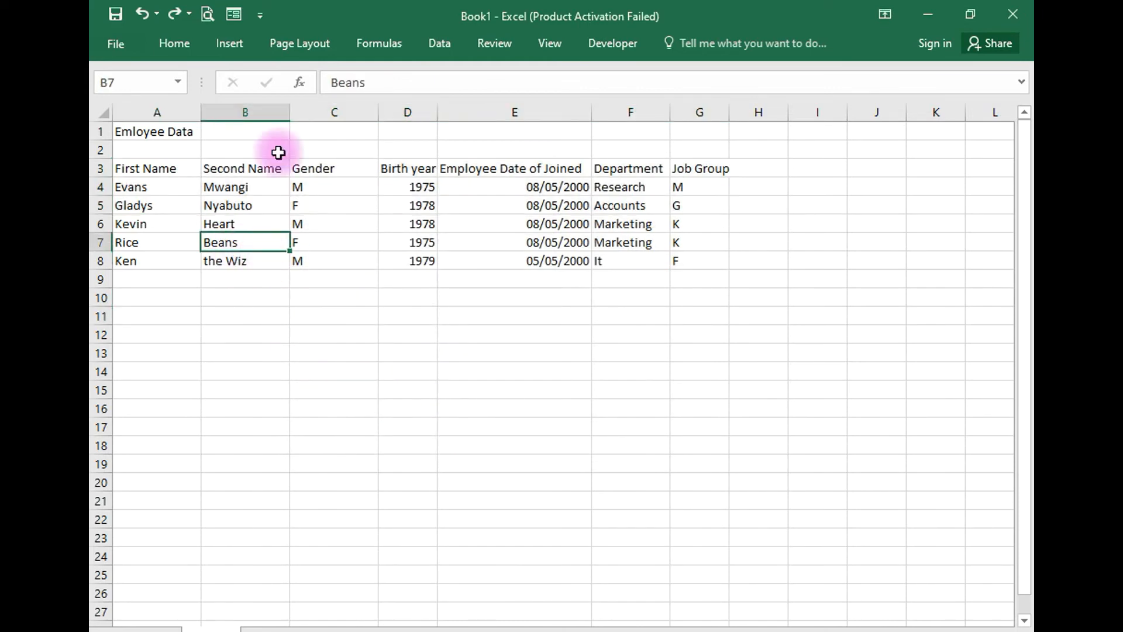
pyautogui.click(234, 13)
pyautogui.click(636, 242)
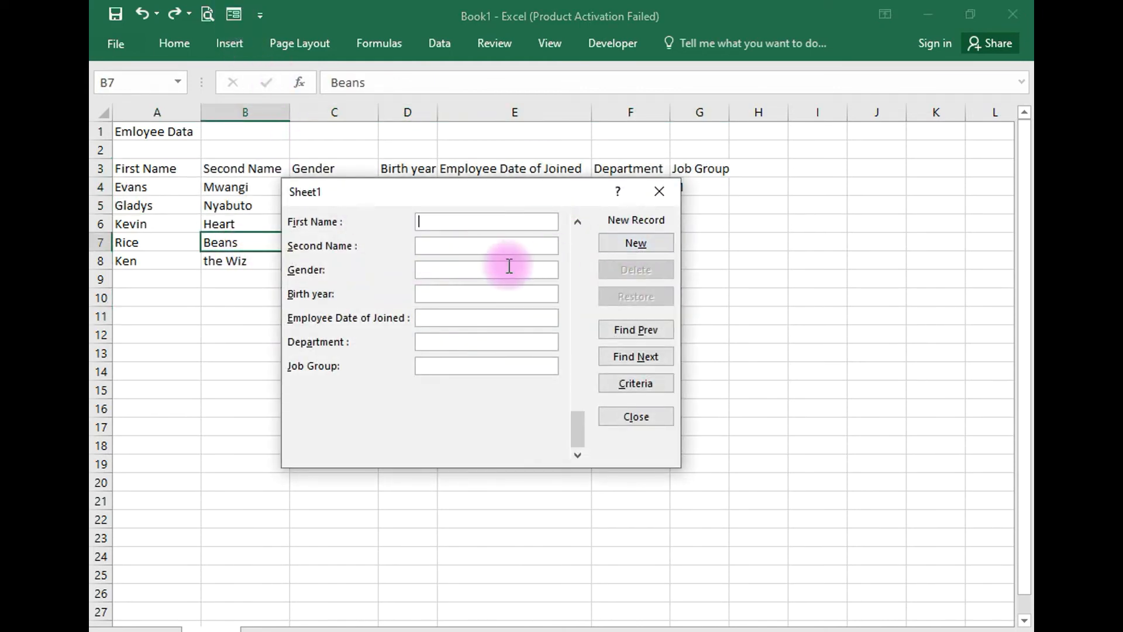
# - Fill in the new employee's first name, second name and birth year, with gender F and joining date 01/01/2001
pyautogui.write('M')
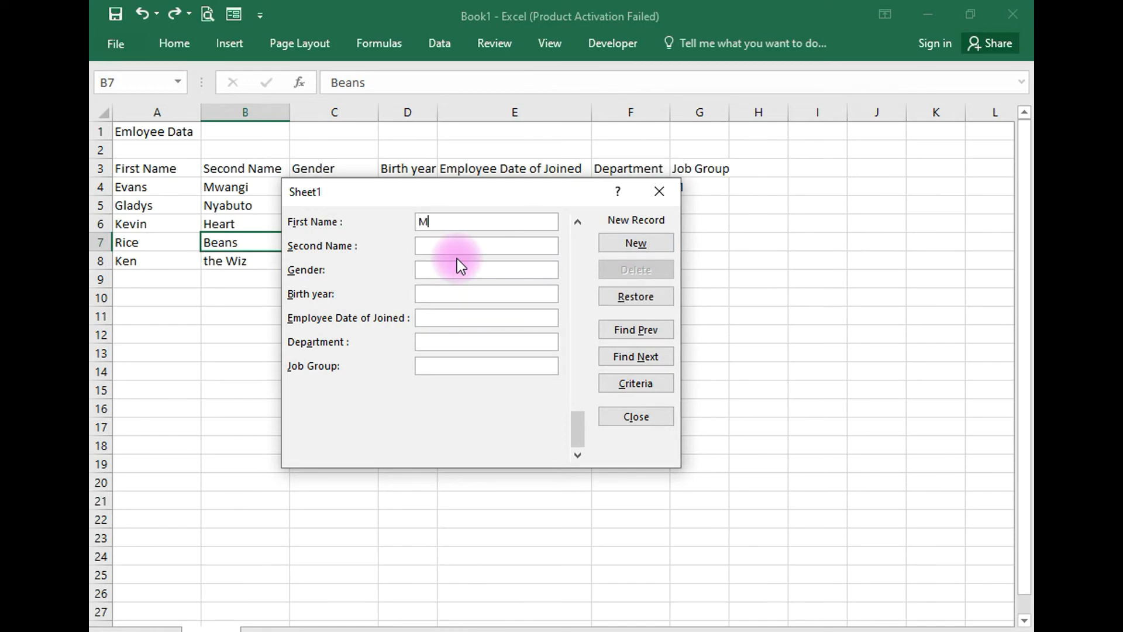
pyautogui.write('ary')
pyautogui.press('Tab')
pyautogui.write('Nyaboke')
pyautogui.press('Tab')
pyautogui.write('F')
pyautogui.press('Tab')
pyautogui.write('1975')
pyautogui.press('Tab')
pyautogui.write('01/01/2001')
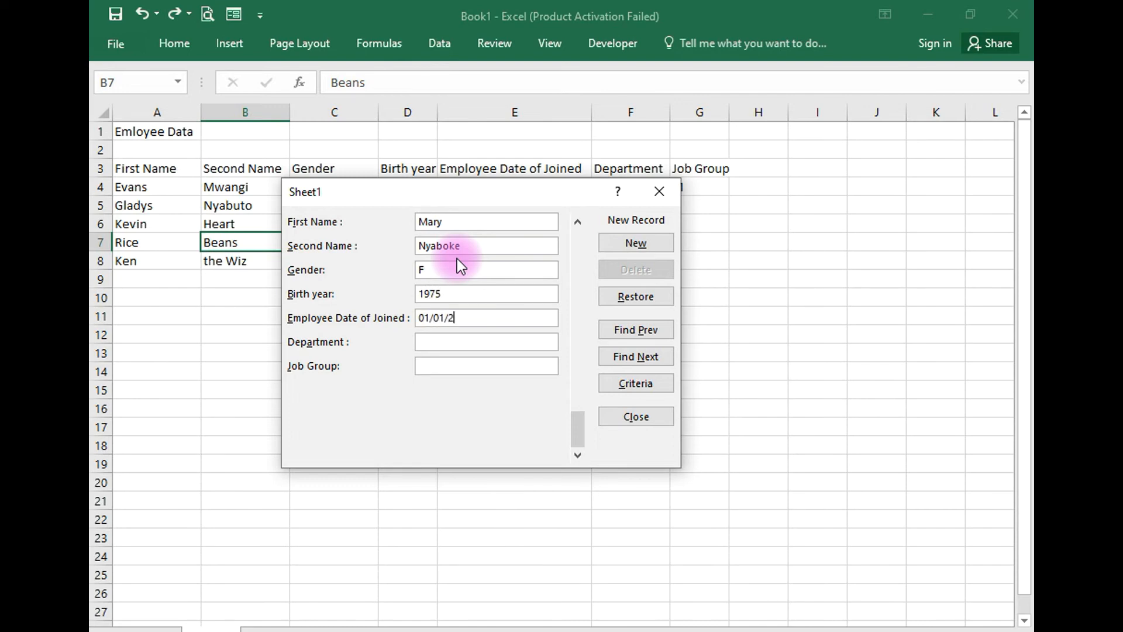
pyautogui.press('Tab')
pyautogui.write('Front Offi')
pyautogui.press('BackSpace')
pyautogui.press('BackSpace')
pyautogui.press('BackSpace')
pyautogui.press('BackSpace')
pyautogui.press('BackSpace')
pyautogui.press('BackSpace')
pyautogui.press('BackSpace')
pyautogui.press('BackSpace')
pyautogui.press('BackSpace')
pyautogui.press('BackSpace')
# - Set the department to Administration and the job group to G, and add the record to the employee table
pyautogui.write('Administration')
pyautogui.press('Tab')
pyautogui.write('G')
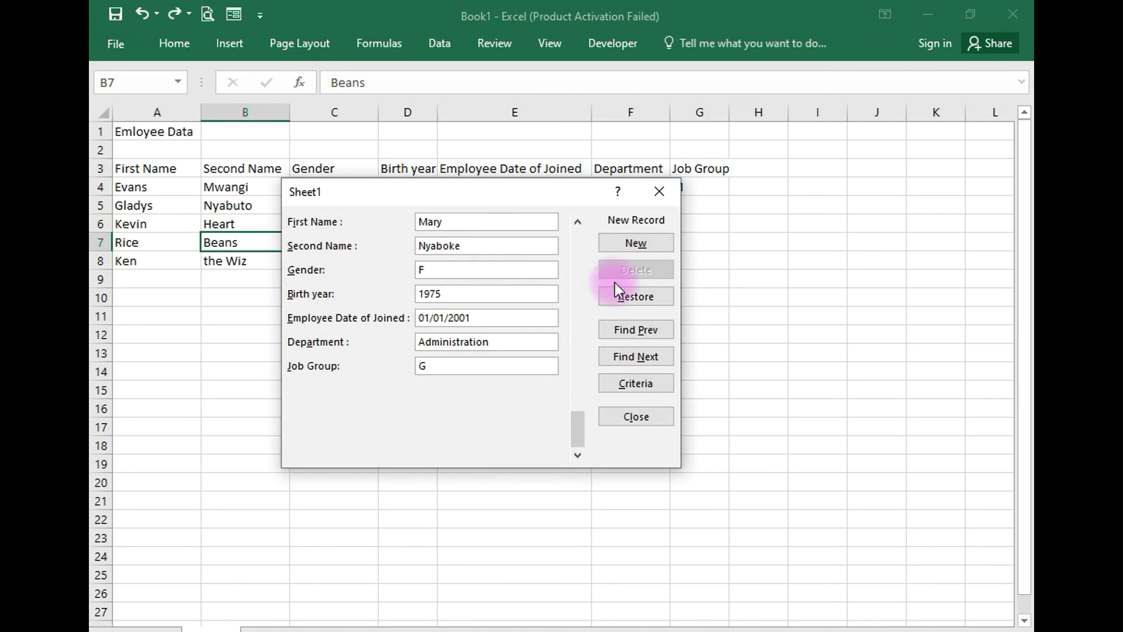
pyautogui.moveTo(570, 190); pyautogui.dragTo(672, 177)
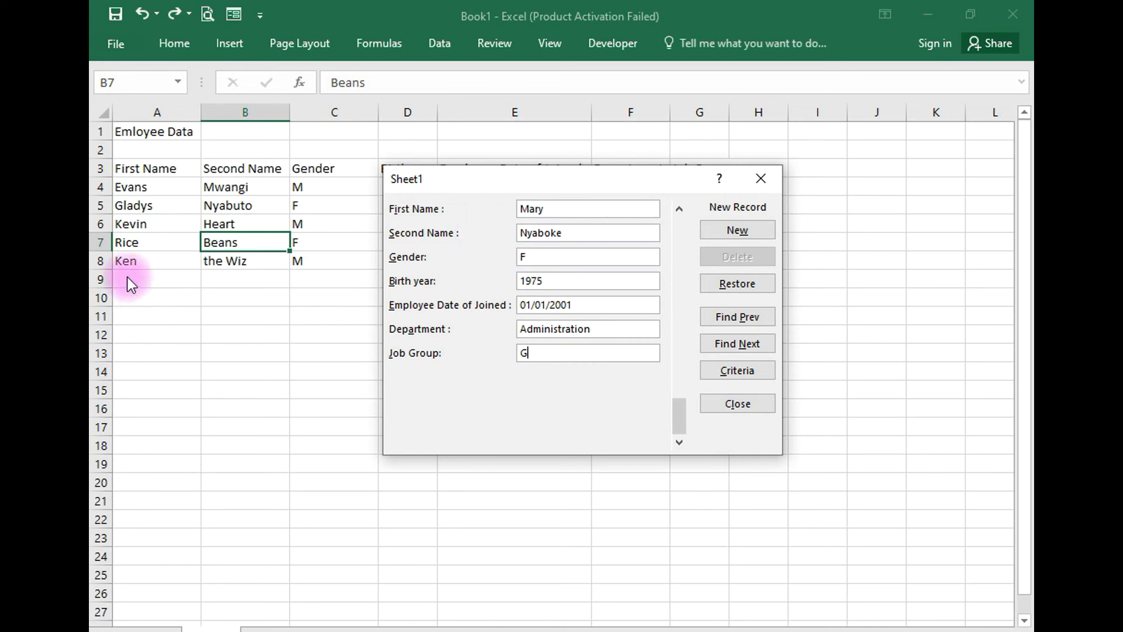
pyautogui.click(738, 232)
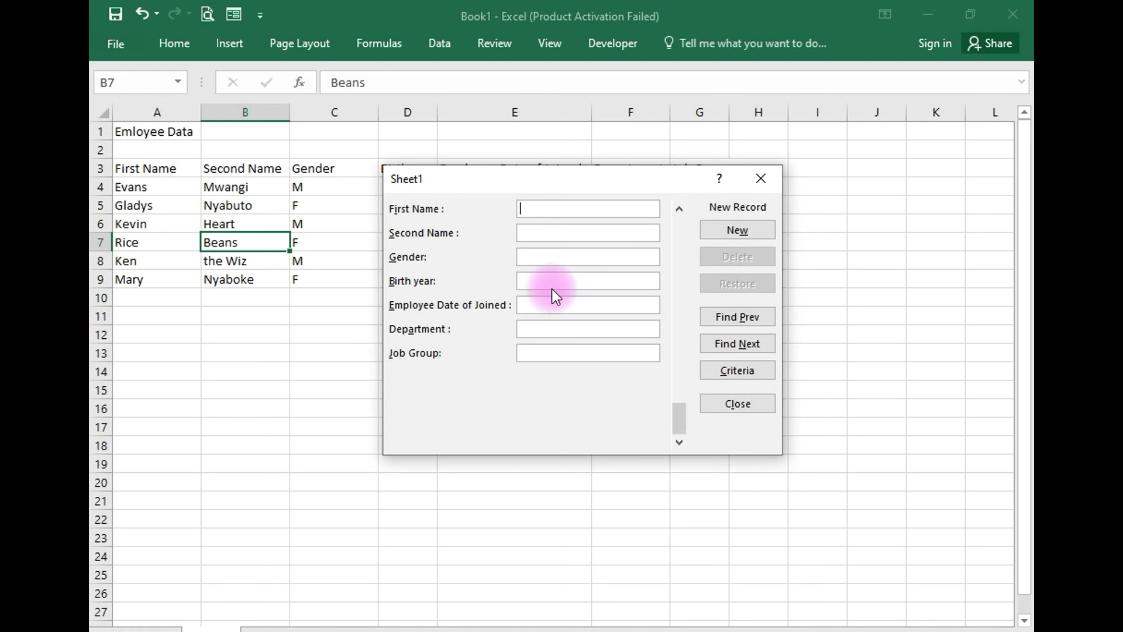
# - Move the form to uncover the table's headings and browse back through the existing employee records
pyautogui.moveTo(592, 176); pyautogui.dragTo(488, 198)
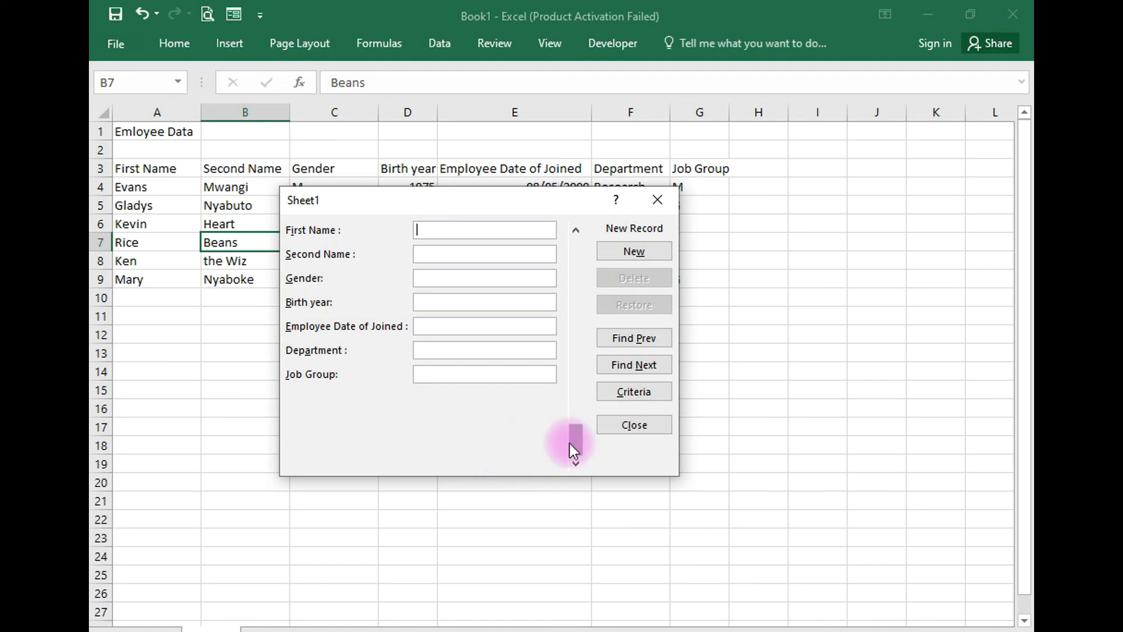
pyautogui.moveTo(574, 451); pyautogui.dragTo(567, 385)
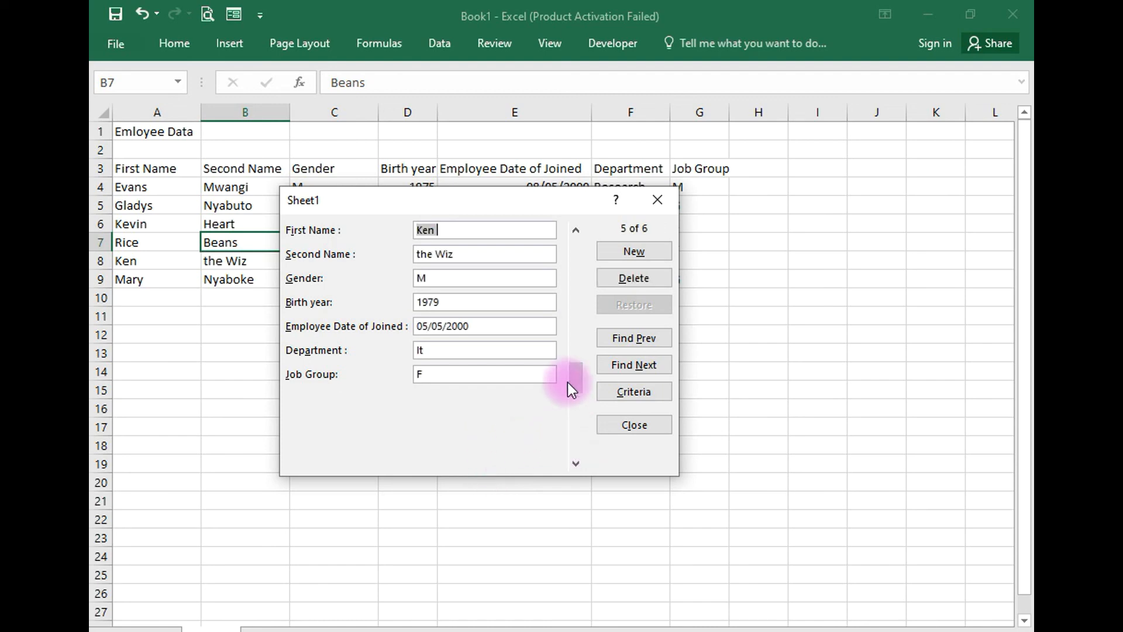